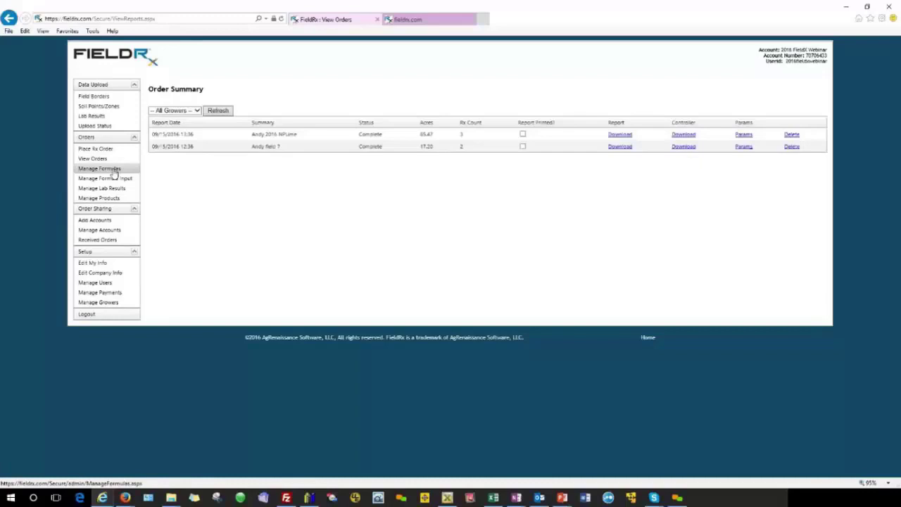
Start a new custom formula based on the U.Ark - Lime (Clay Loam) template
{"action": "left_click", "coordinate": [113, 171]}
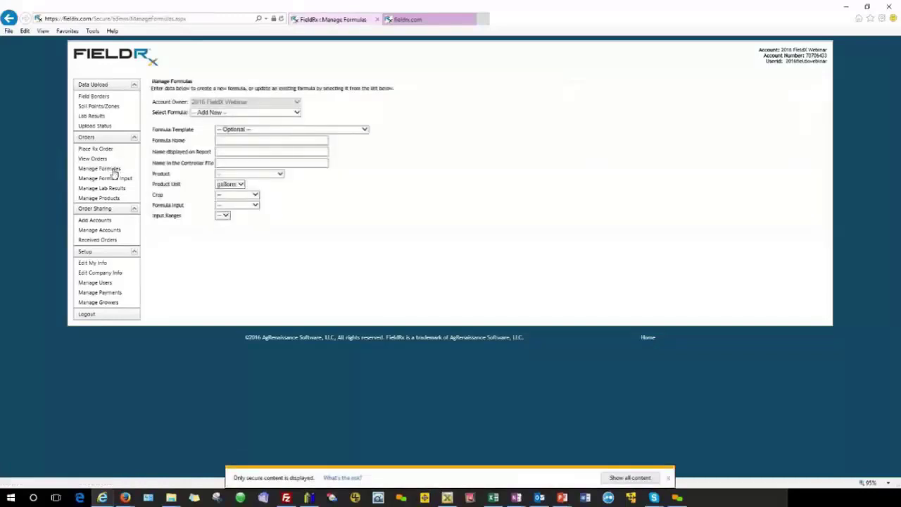
{"action": "left_click", "coordinate": [631, 478]}
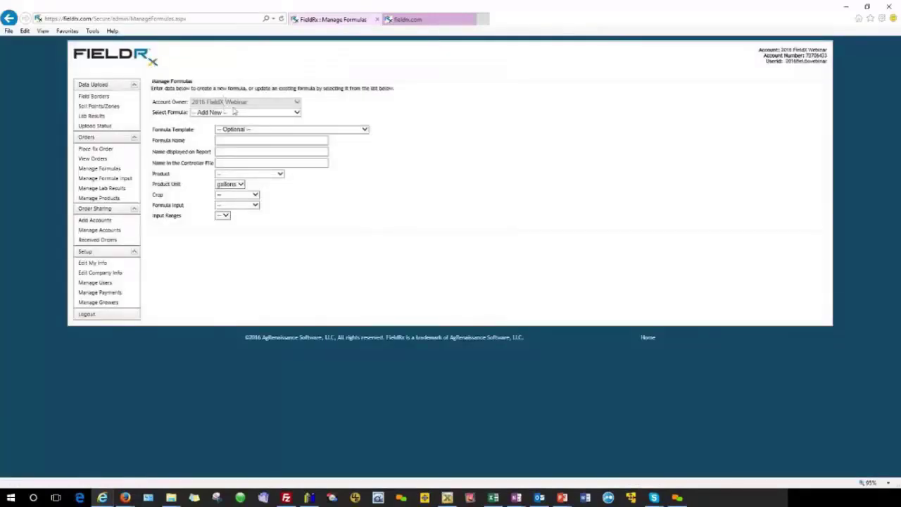
{"action": "left_click", "coordinate": [239, 116]}
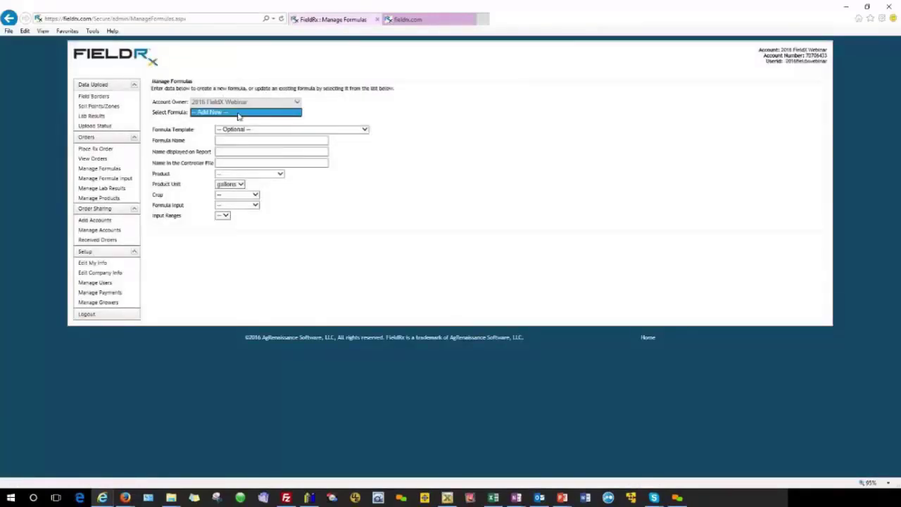
{"action": "left_click", "coordinate": [331, 104]}
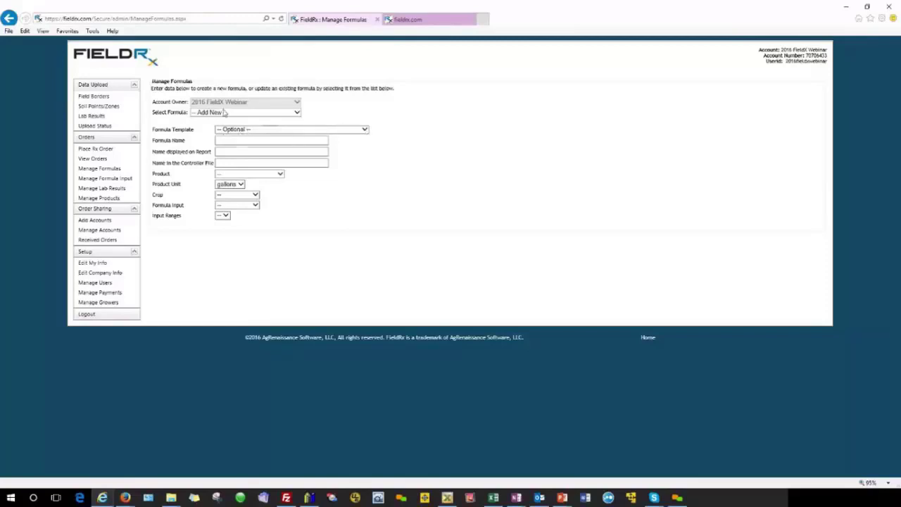
{"action": "left_click", "coordinate": [230, 140]}
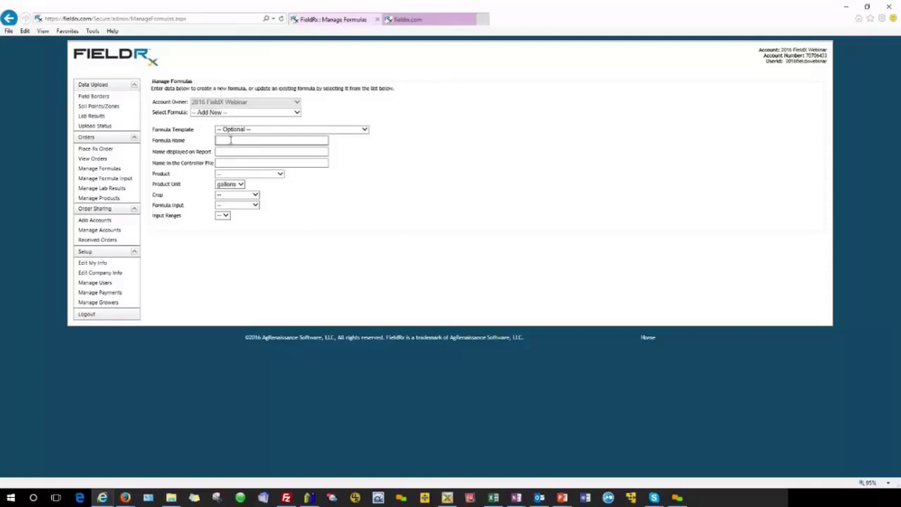
{"action": "left_click", "coordinate": [365, 131]}
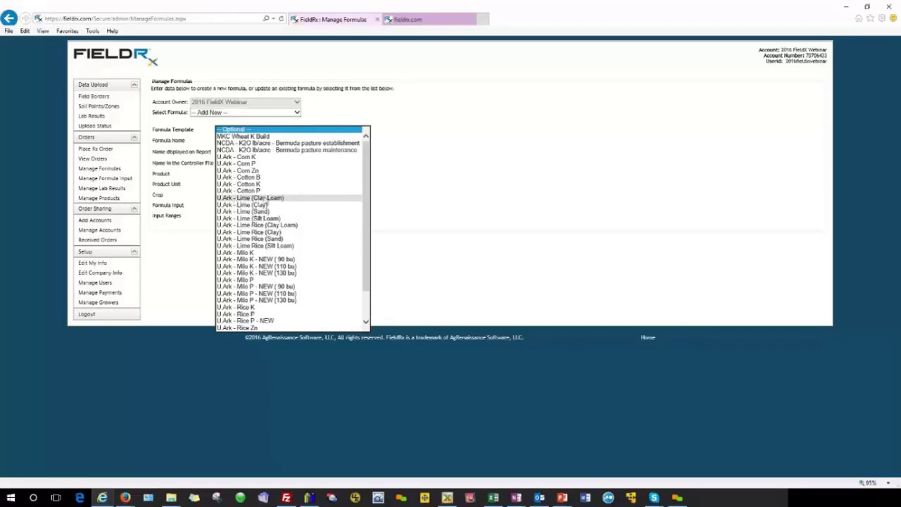
{"action": "left_click", "coordinate": [265, 200]}
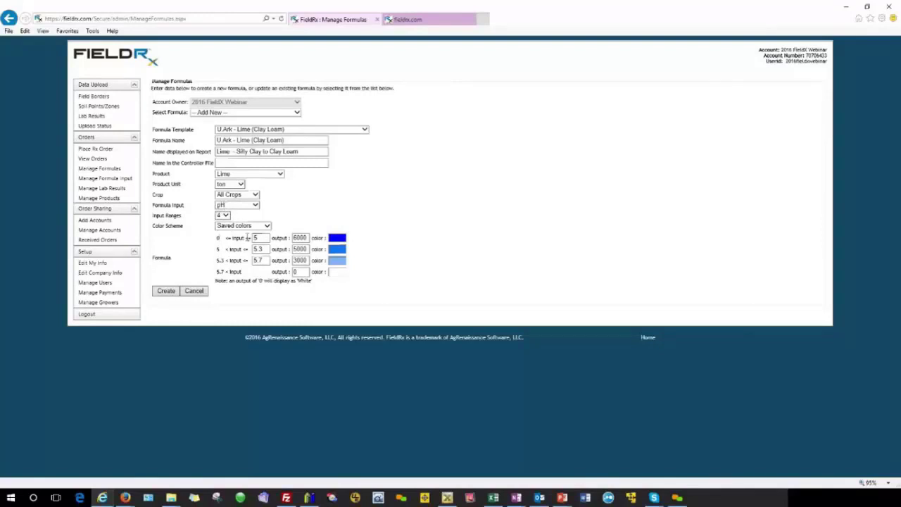
Set the formula to 5 input ranges, with the fourth range ending at 6 with output 1500 and the last outputting 0
{"action": "left_click_drag", "start_coordinate": [309, 238], "coordinate": [290, 238]}
{"action": "left_click", "coordinate": [226, 216]}
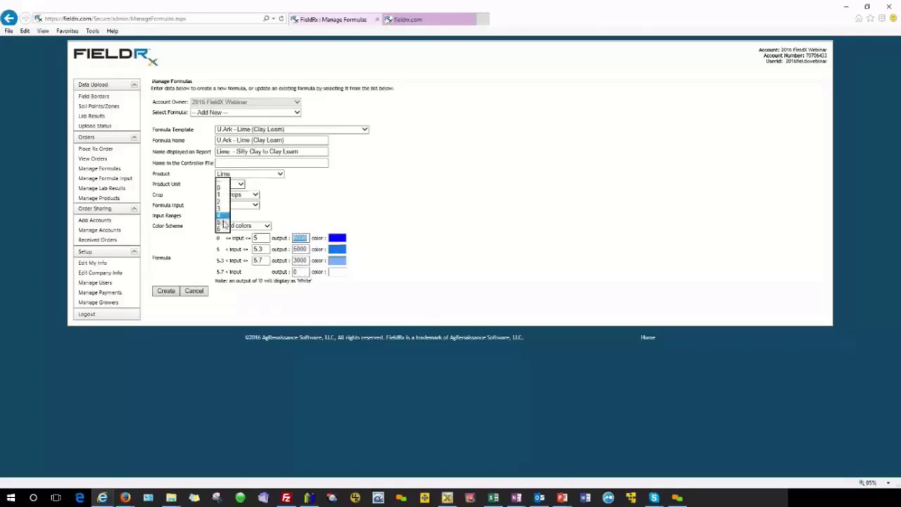
{"action": "left_click", "coordinate": [224, 223]}
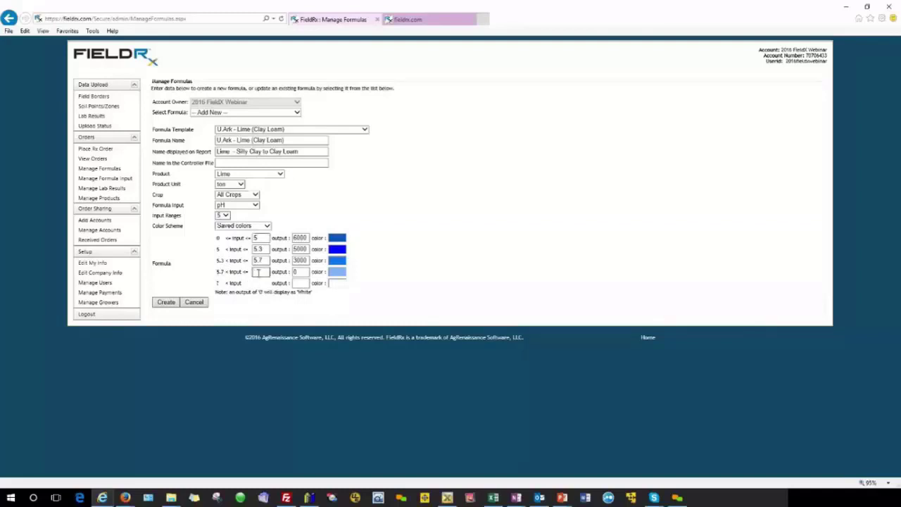
{"action": "left_click", "coordinate": [300, 273]}
{"action": "double_click", "coordinate": [296, 273]}
{"action": "type", "text": "1500"}
{"action": "left_click", "coordinate": [299, 283]}
{"action": "type", "text": "0"}
Set the output of the 5 to 5.3 pH range to 4500 and the color scheme to Shades of Red
{"action": "double_click", "coordinate": [296, 248]}
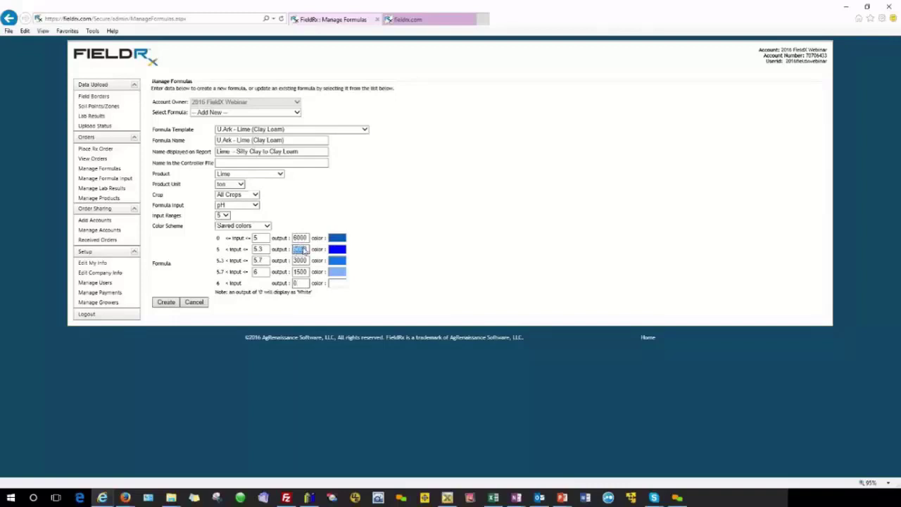
{"action": "type", "text": "4500"}
{"action": "left_click", "coordinate": [267, 226]}
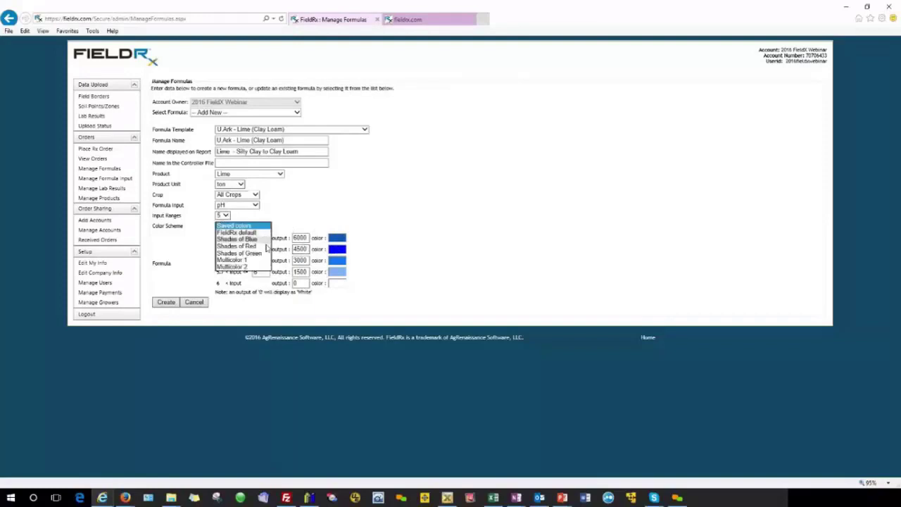
{"action": "left_click", "coordinate": [267, 246]}
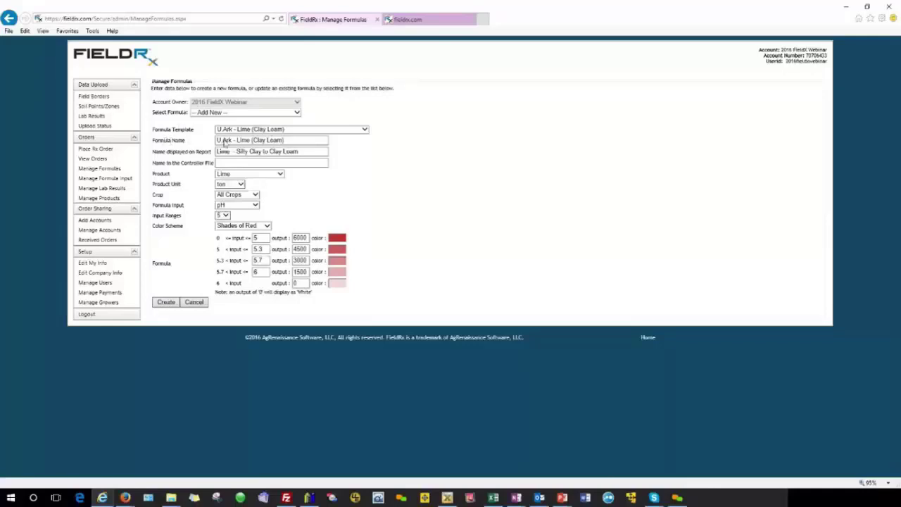
Rename the formula to My Lime (Clay Loam) and try to create it
{"action": "left_click", "coordinate": [291, 141]}
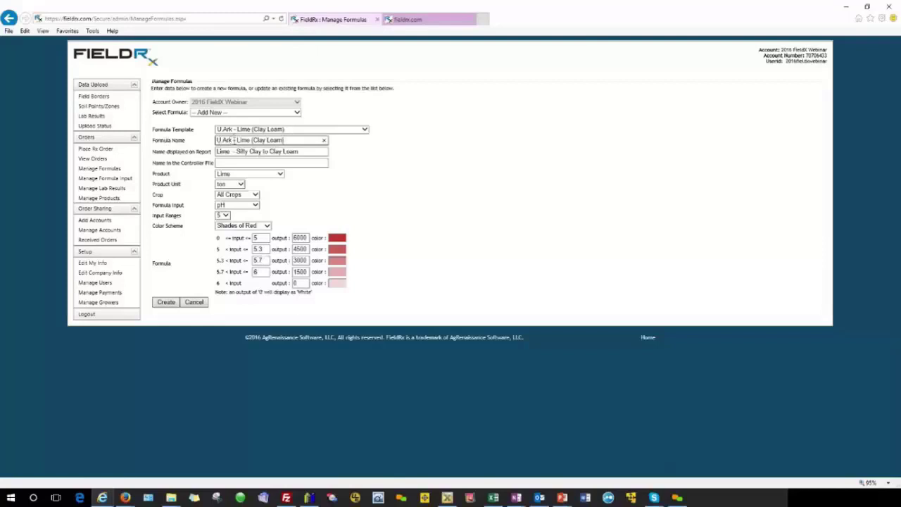
{"action": "left_click_drag", "start_coordinate": [234, 140], "coordinate": [204, 143]}
{"action": "type", "text": "My"}
{"action": "key", "text": "Delete"}
{"action": "left_click", "coordinate": [167, 302]}
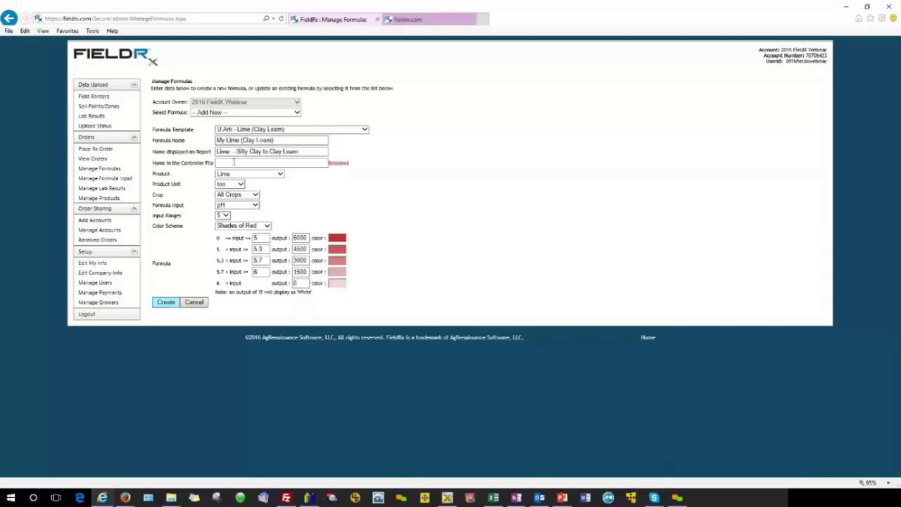
Enter Lime as the name in the controller file, create the formula, and check the list of existing formulas
{"action": "left_click", "coordinate": [233, 162]}
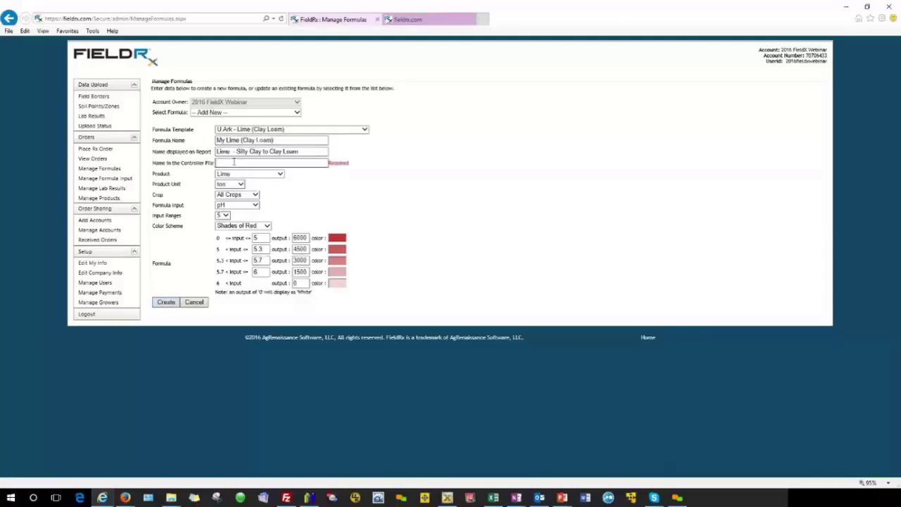
{"action": "type", "text": "Lime"}
{"action": "left_click", "coordinate": [166, 302]}
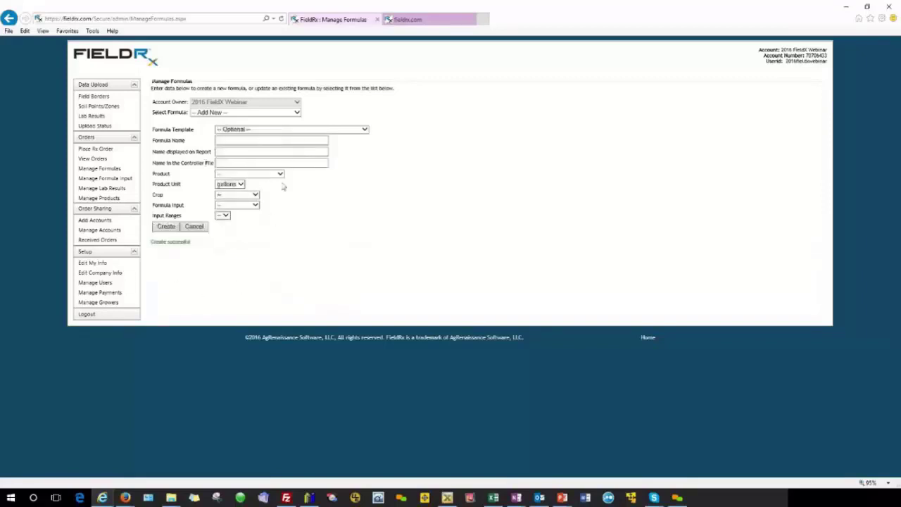
{"action": "left_click", "coordinate": [296, 113]}
{"action": "left_click", "coordinate": [297, 113]}
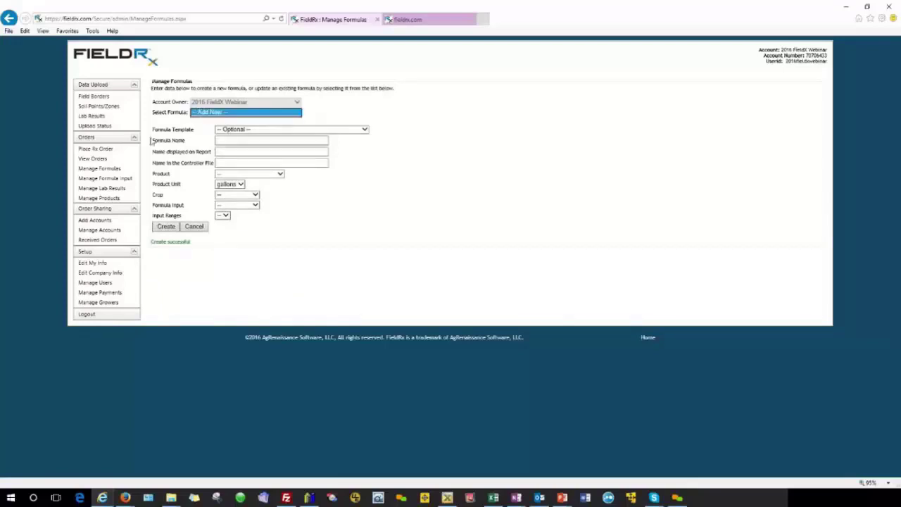
Start a prescription order for field 11 of the East farm and apply the My Lime (Clay Loam) formula
{"action": "left_click", "coordinate": [92, 150]}
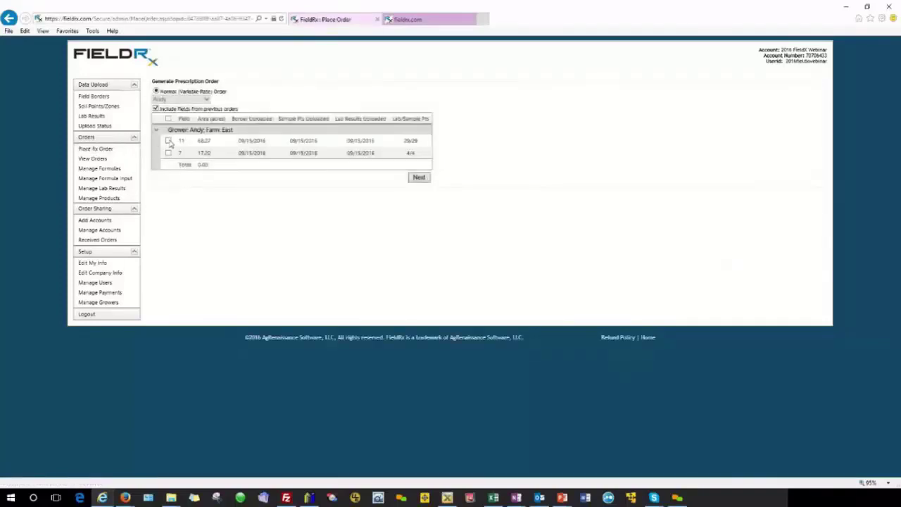
{"action": "left_click", "coordinate": [169, 141]}
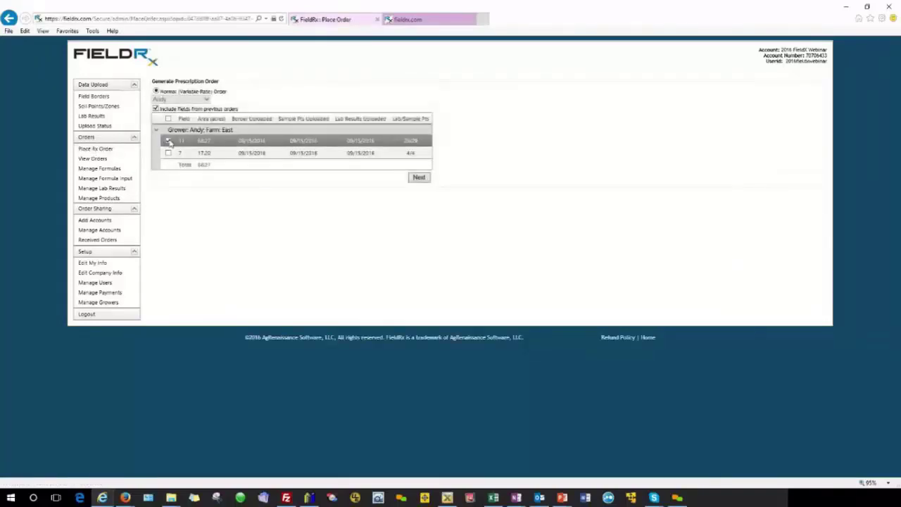
{"action": "left_click", "coordinate": [418, 178]}
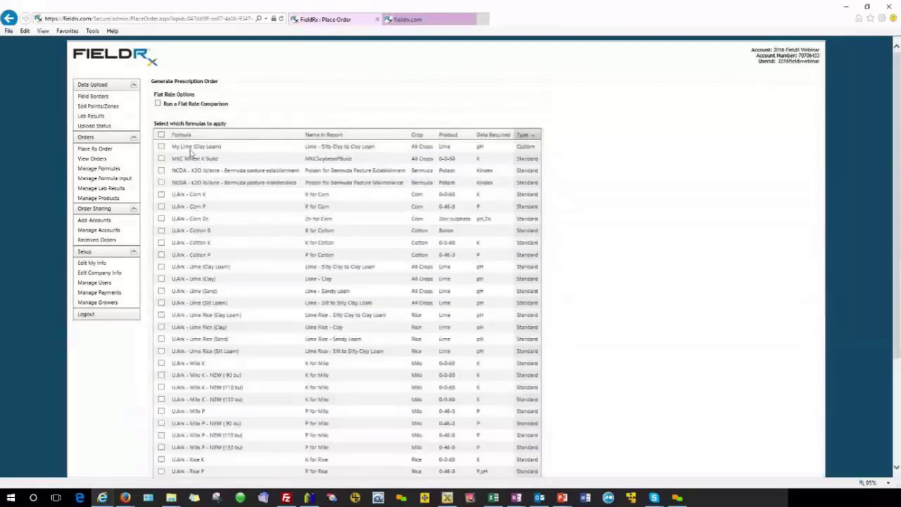
{"action": "left_click", "coordinate": [162, 147]}
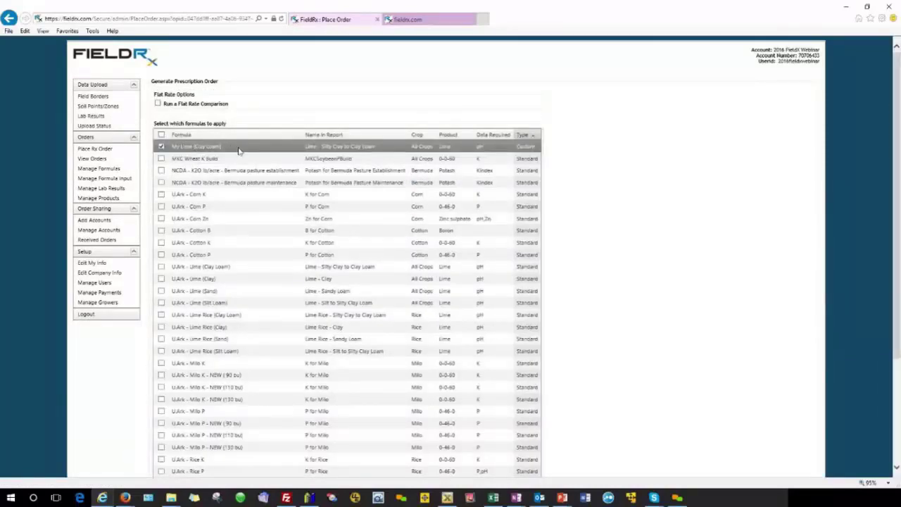